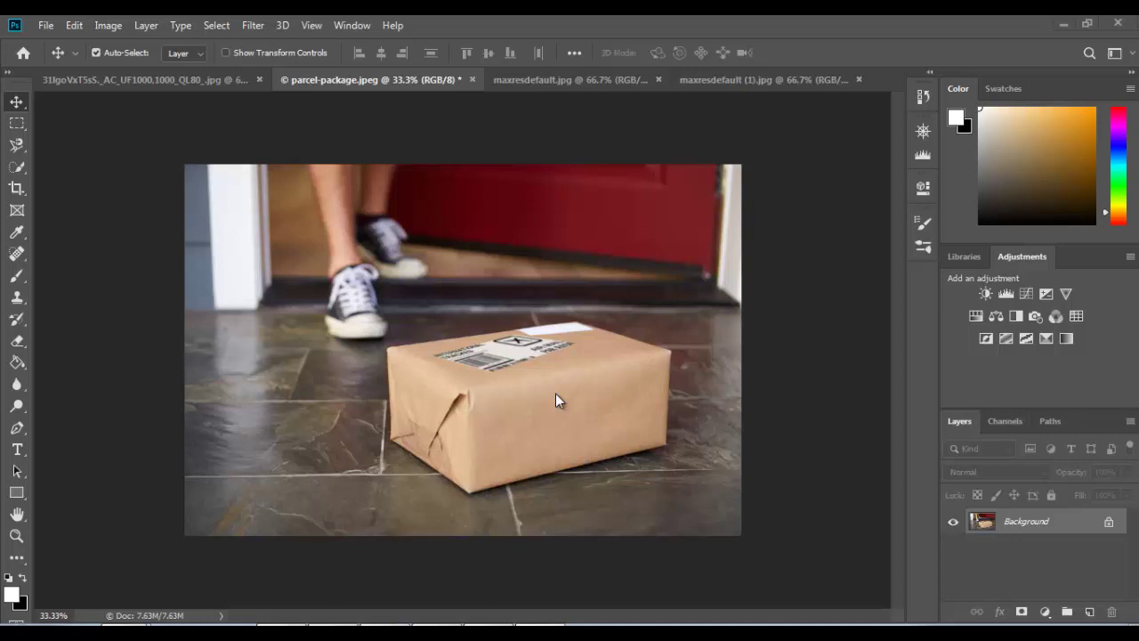
Select all of the Package Design image, drag it onto the parcel photo, then undo the placed layer
left_click(254, 26)
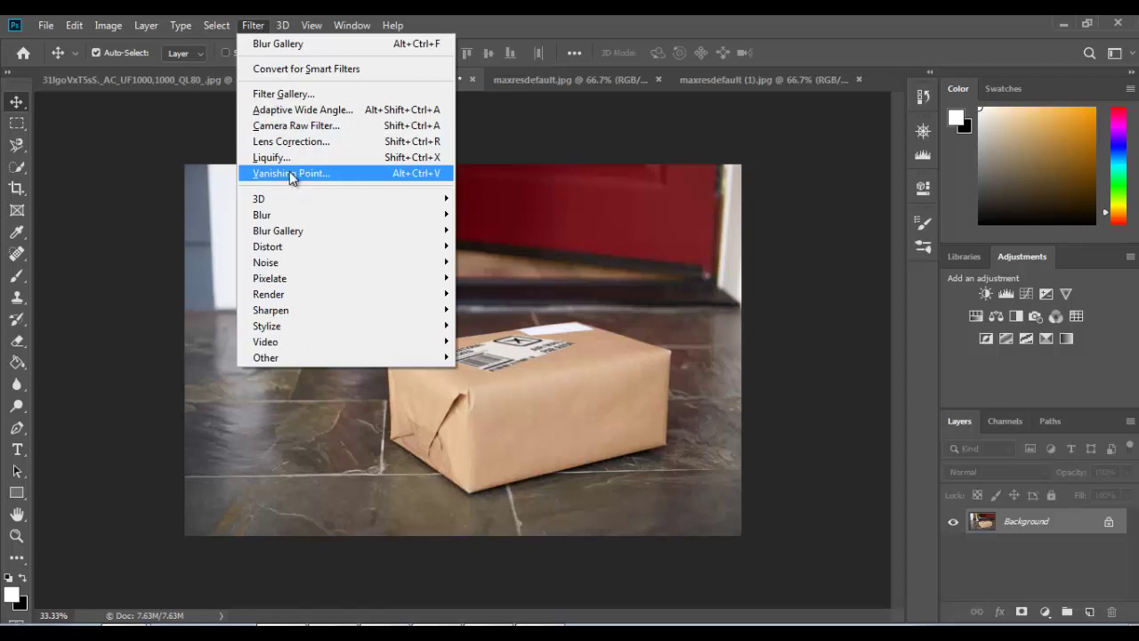
left_click(552, 83)
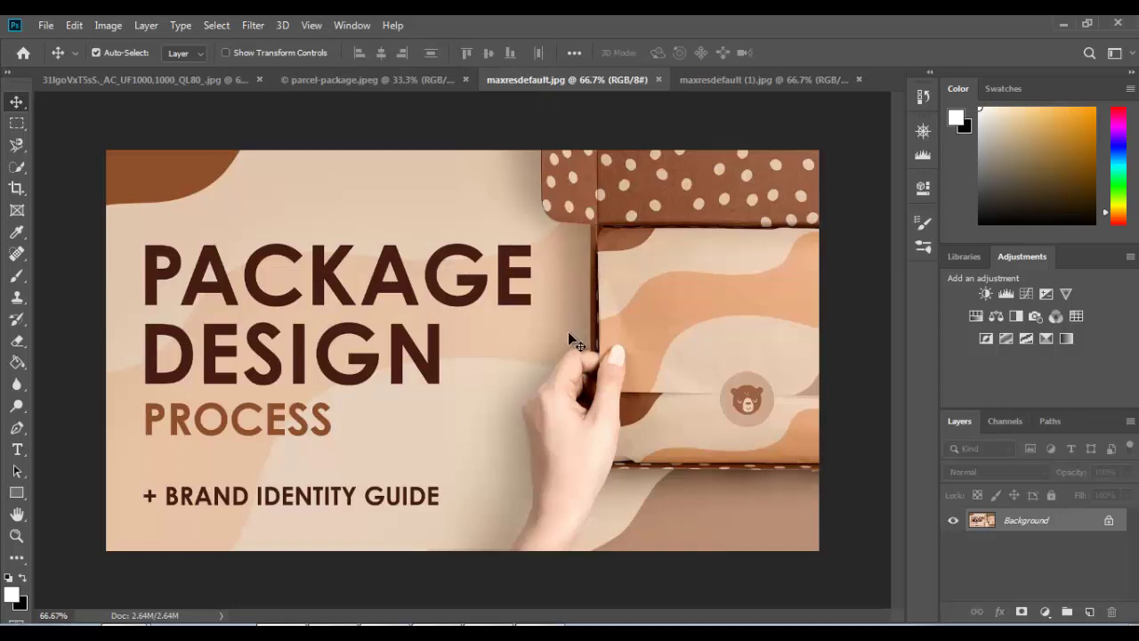
key("ctrl+a")
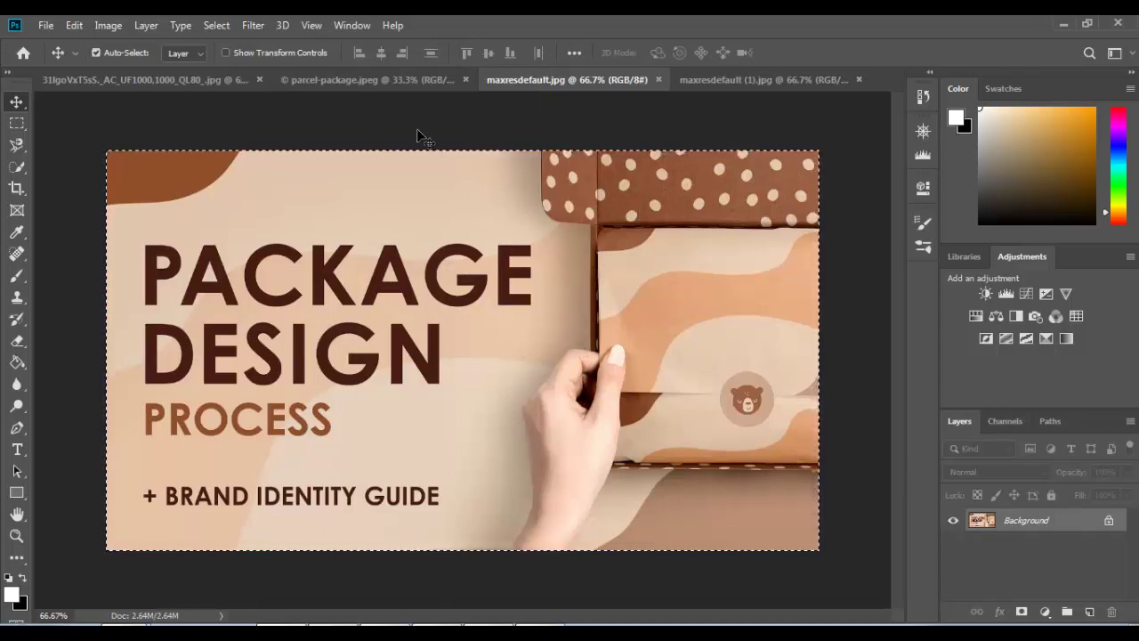
left_click_drag(567, 337, 381, 88)
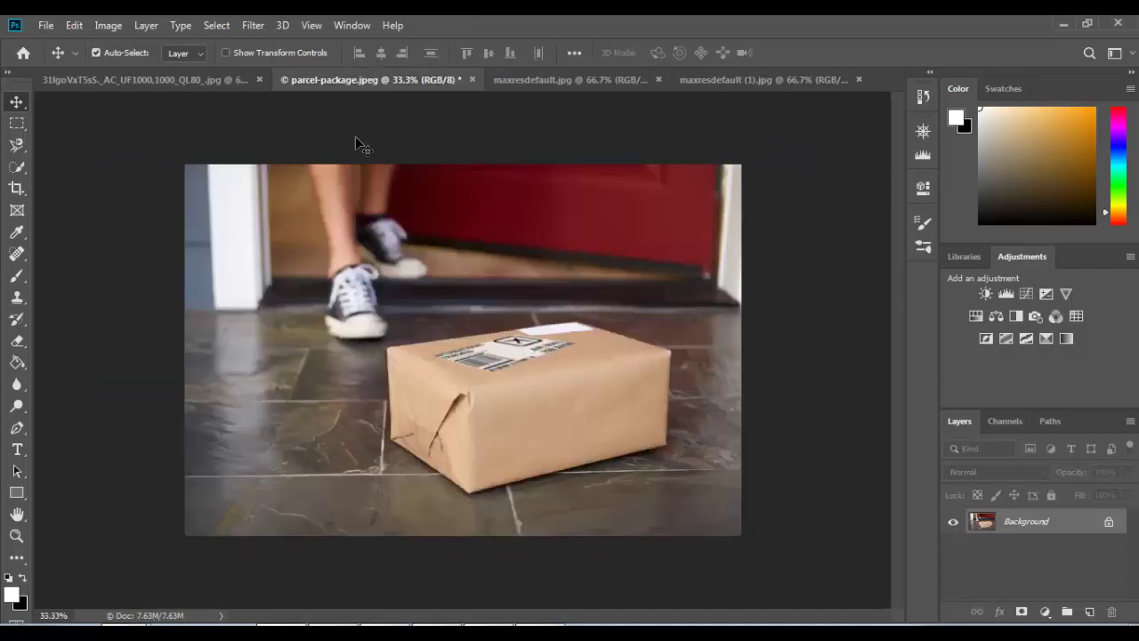
left_click_drag(368, 80, 606, 392)
left_click_drag(475, 323, 479, 323)
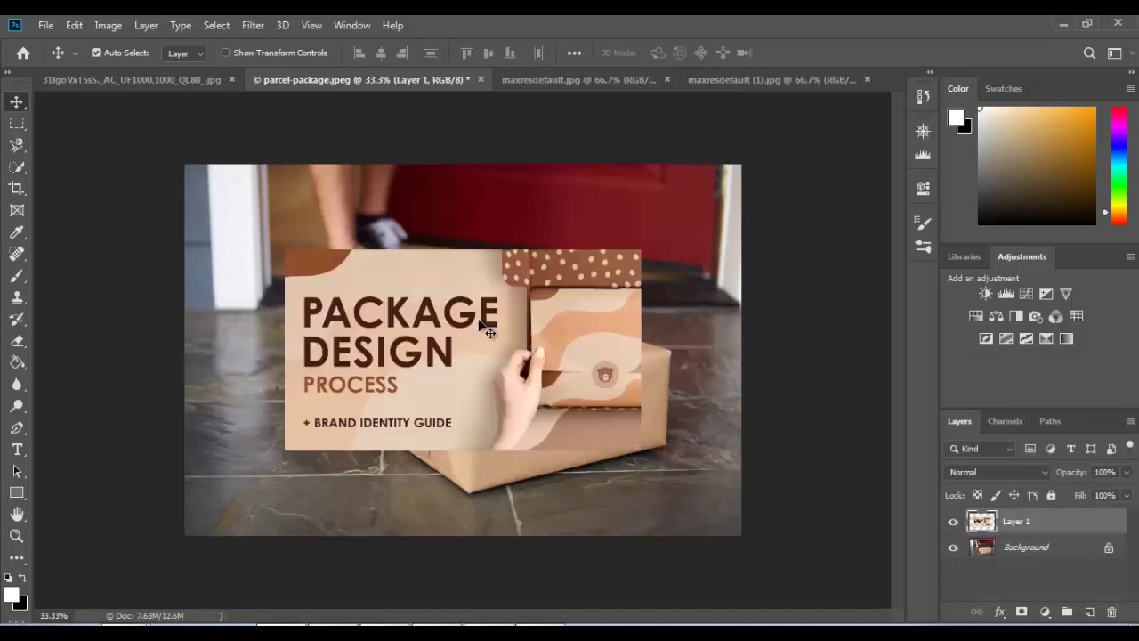
key("ctrl")
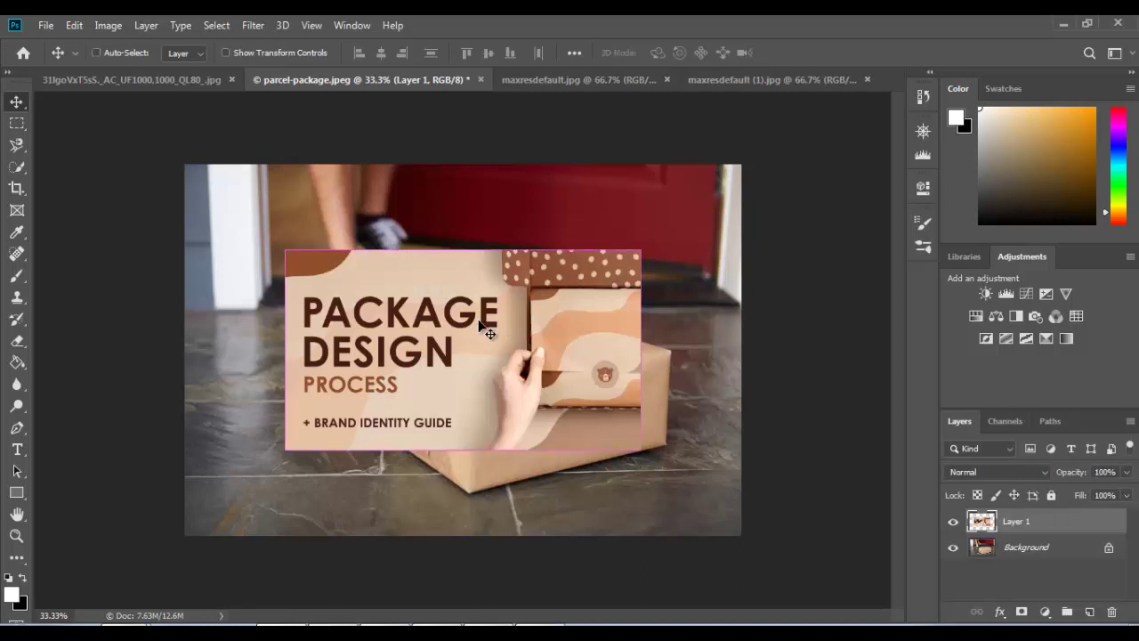
key("ctrl+z")
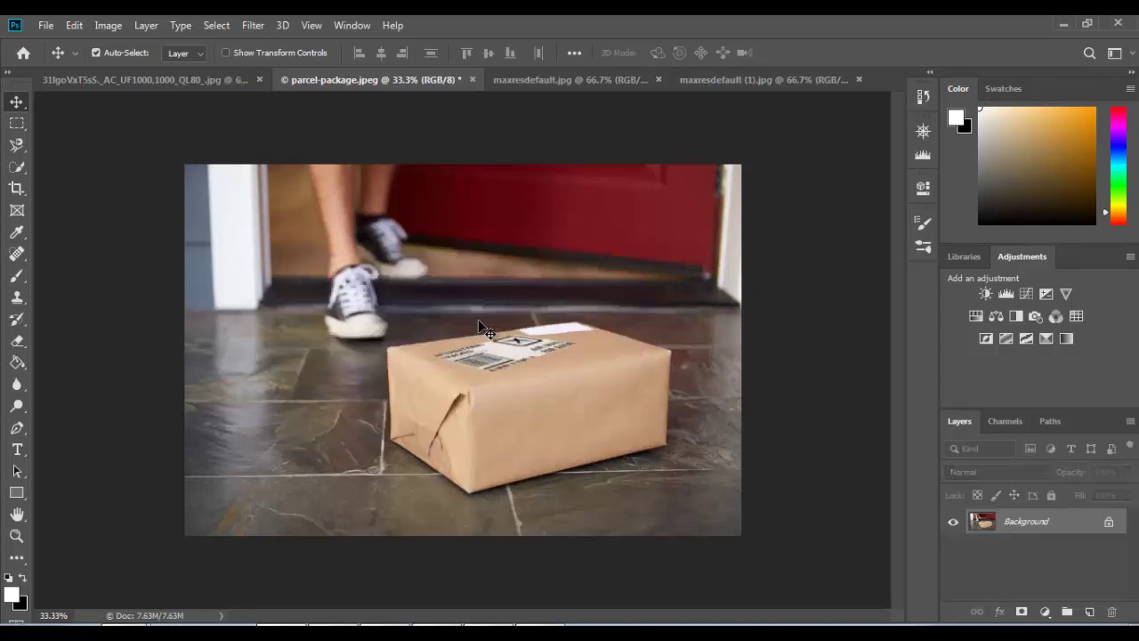
In Vanishing Point, outline the parcel's top face as a plane and begin a front-face plane
left_click(253, 27)
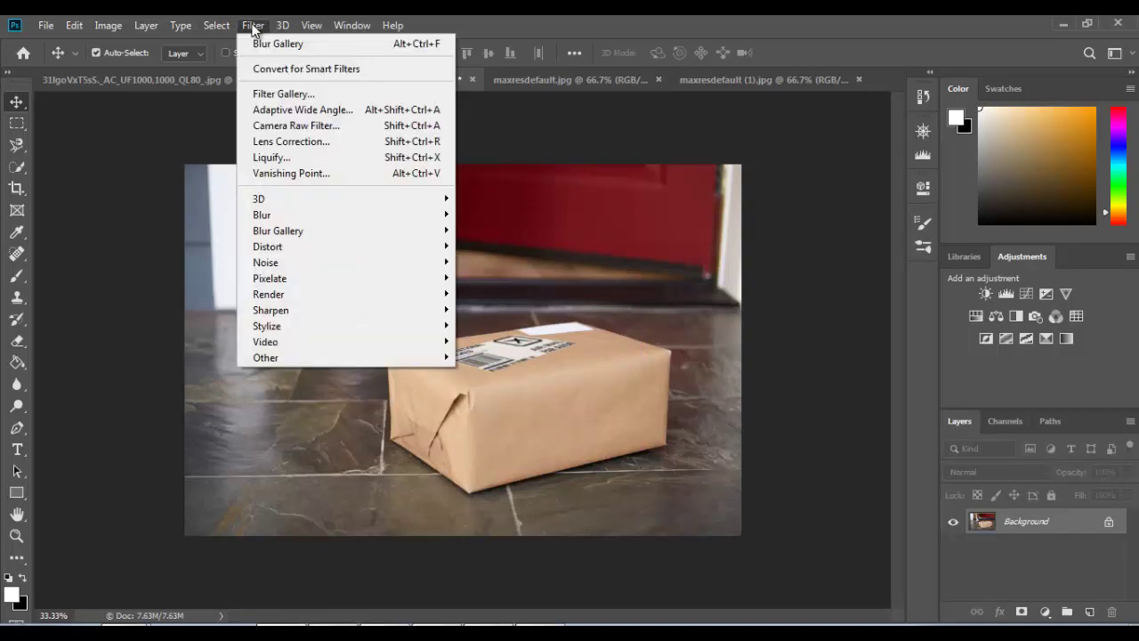
left_click(296, 183)
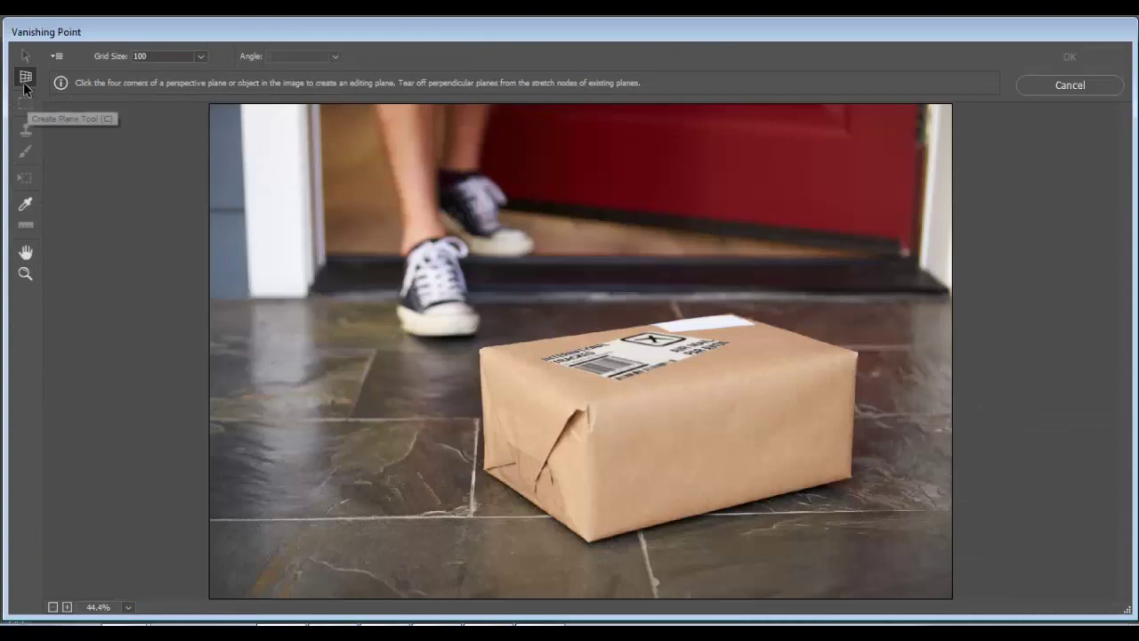
left_click(589, 400)
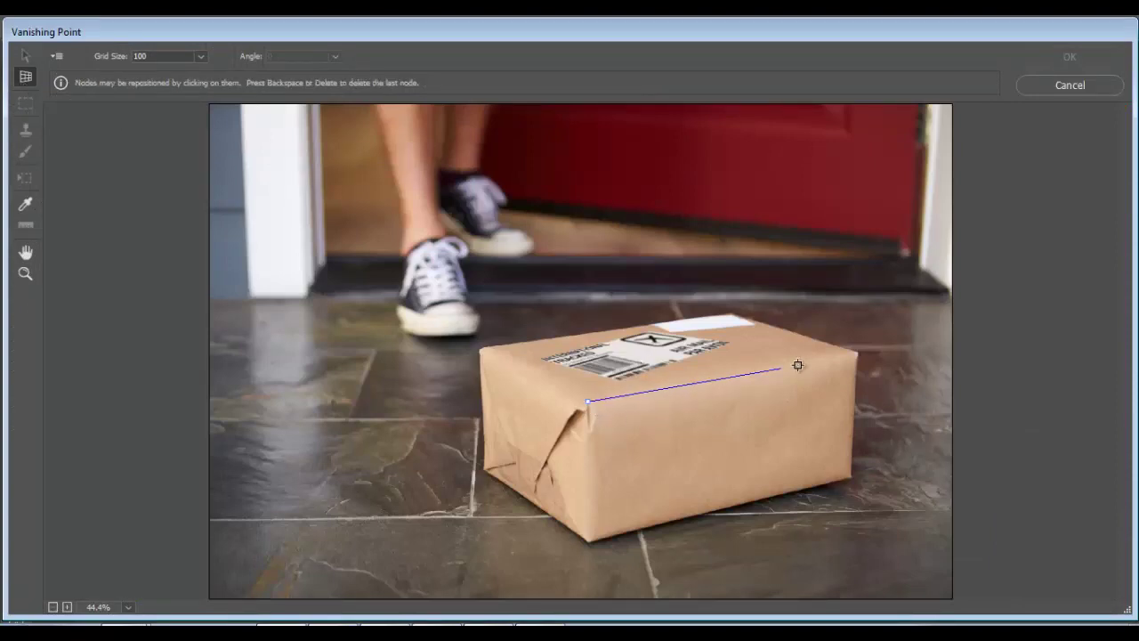
left_click(855, 352)
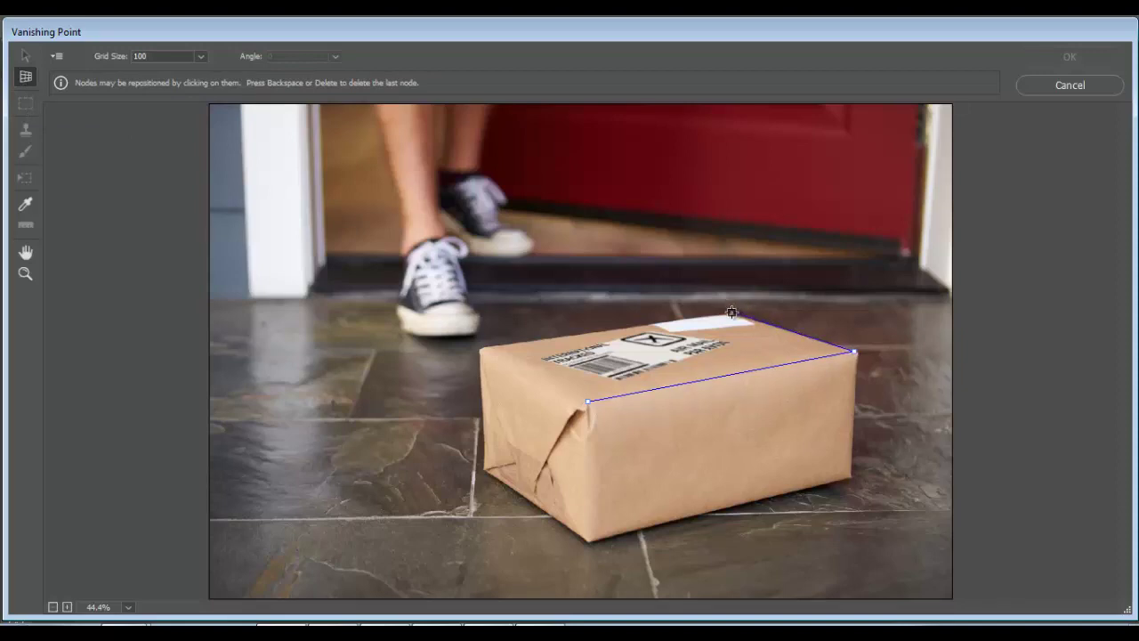
left_click(732, 312)
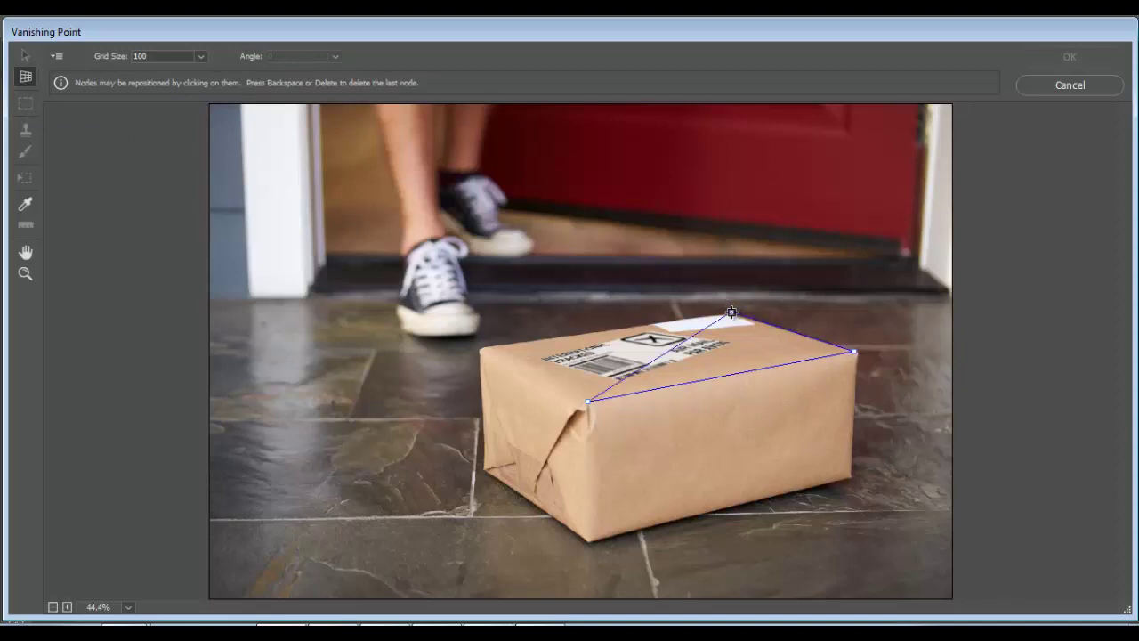
left_click(481, 350)
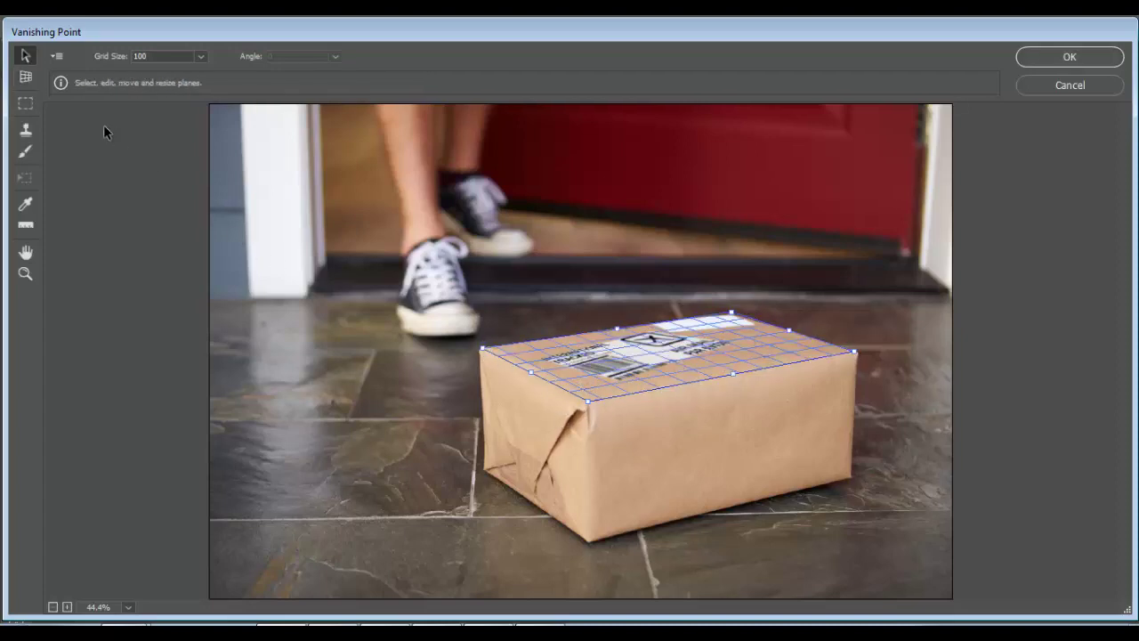
left_click(27, 78)
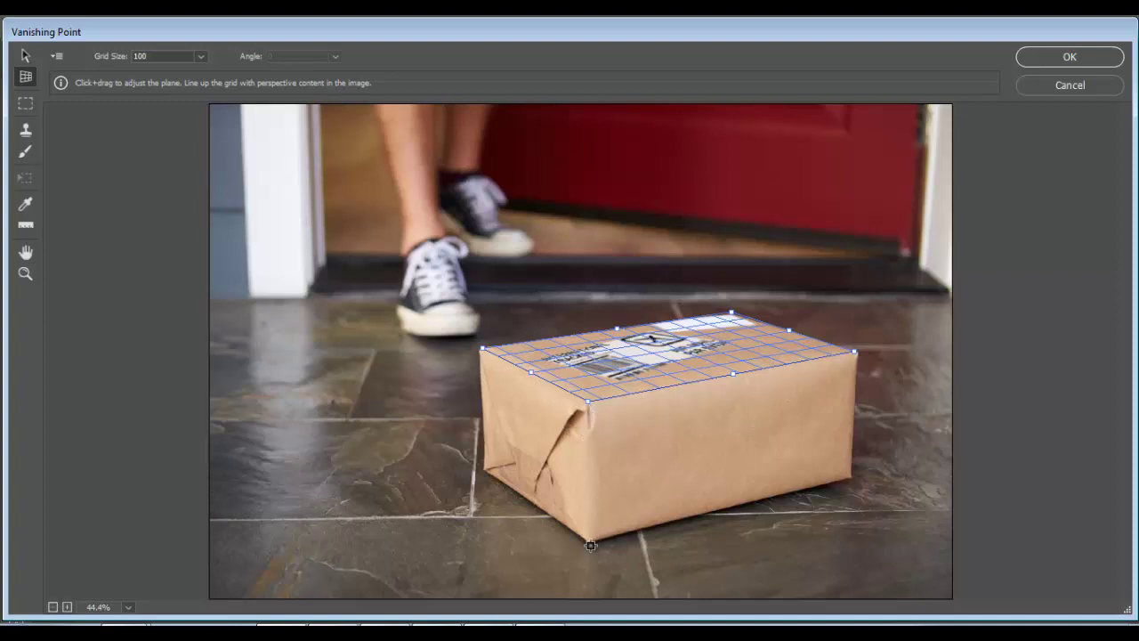
left_click(620, 532)
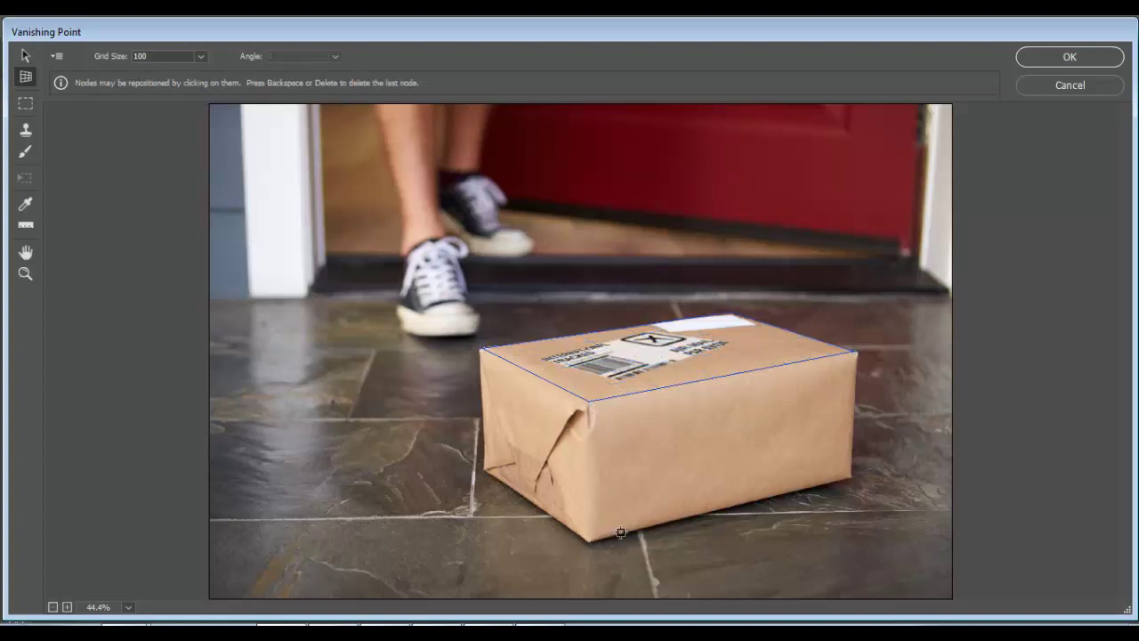
Close the front-face plane and draw a second perspective plane on the parcel's left end
left_click(852, 476)
left_click(856, 352)
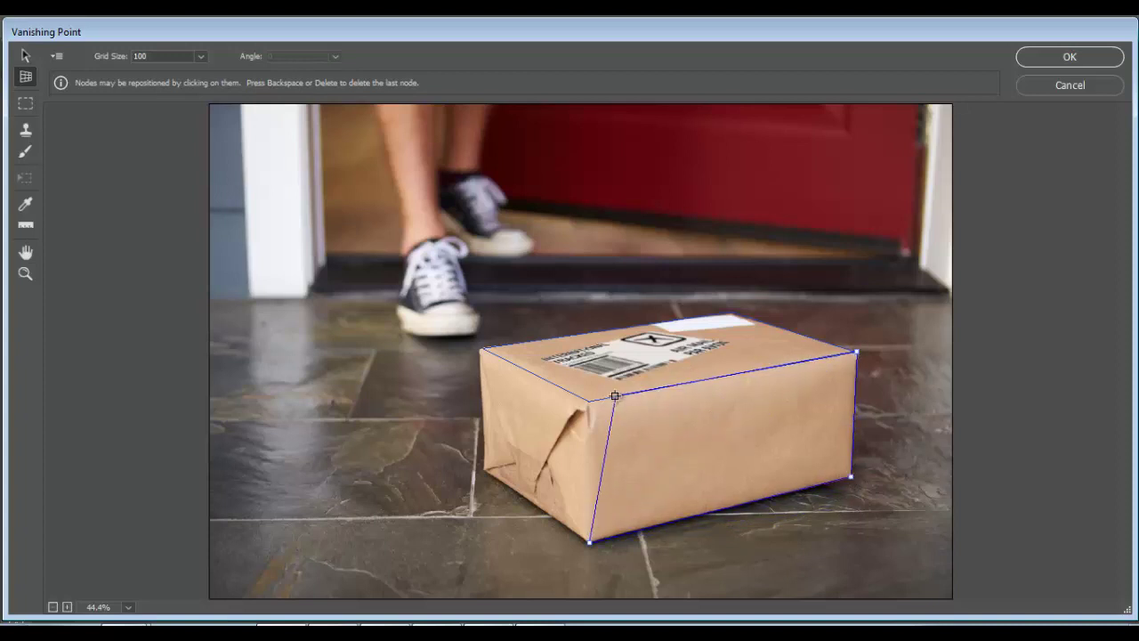
left_click(589, 401)
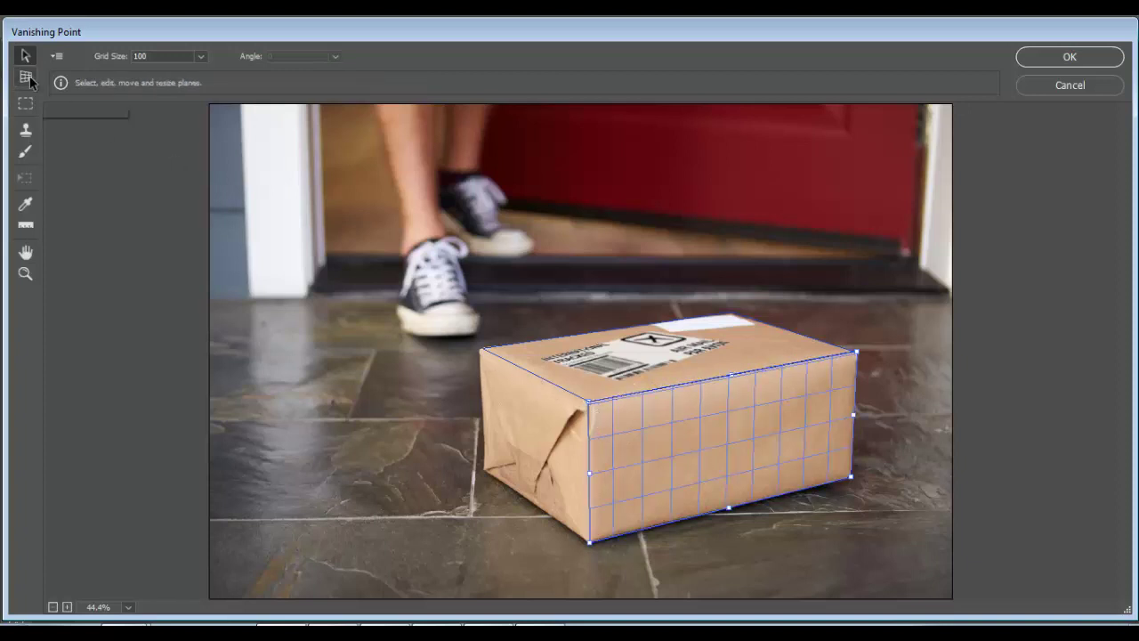
key("c")
left_click(478, 353)
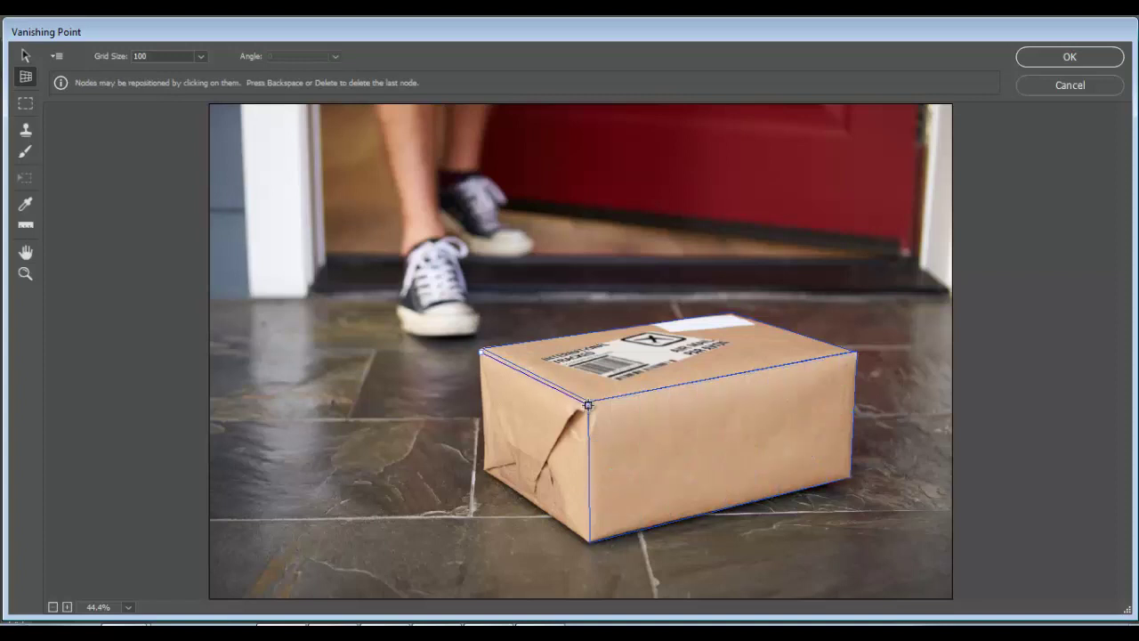
left_click(588, 405)
left_click(587, 541)
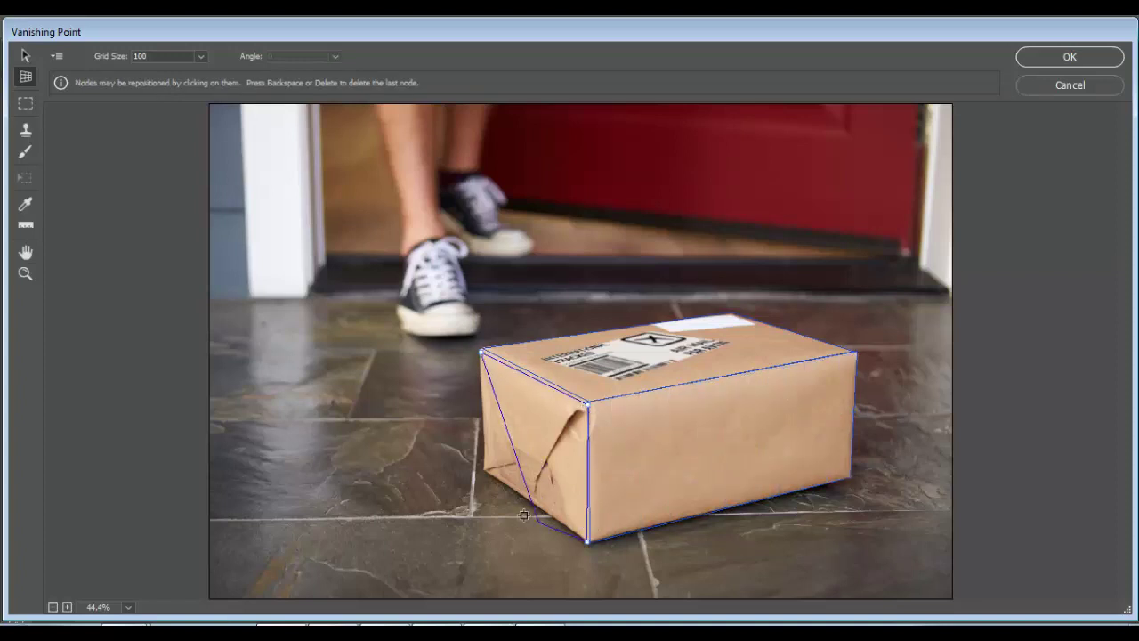
left_click(483, 467)
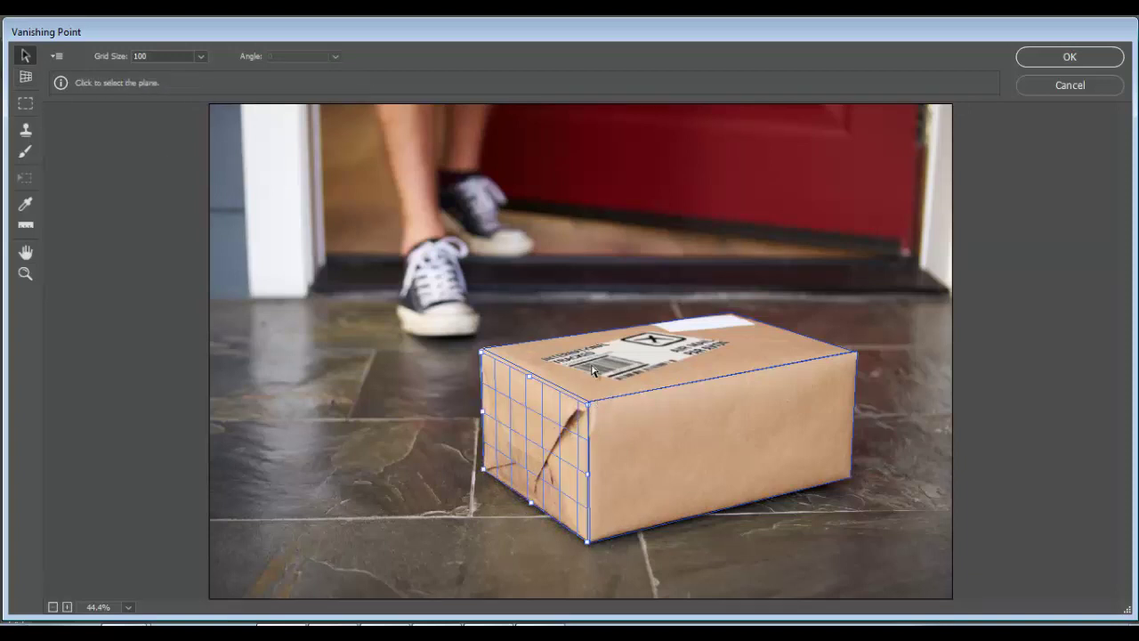
Select the front, side and then top planes, leaving the top face plane active
left_click(670, 454)
left_click(547, 454)
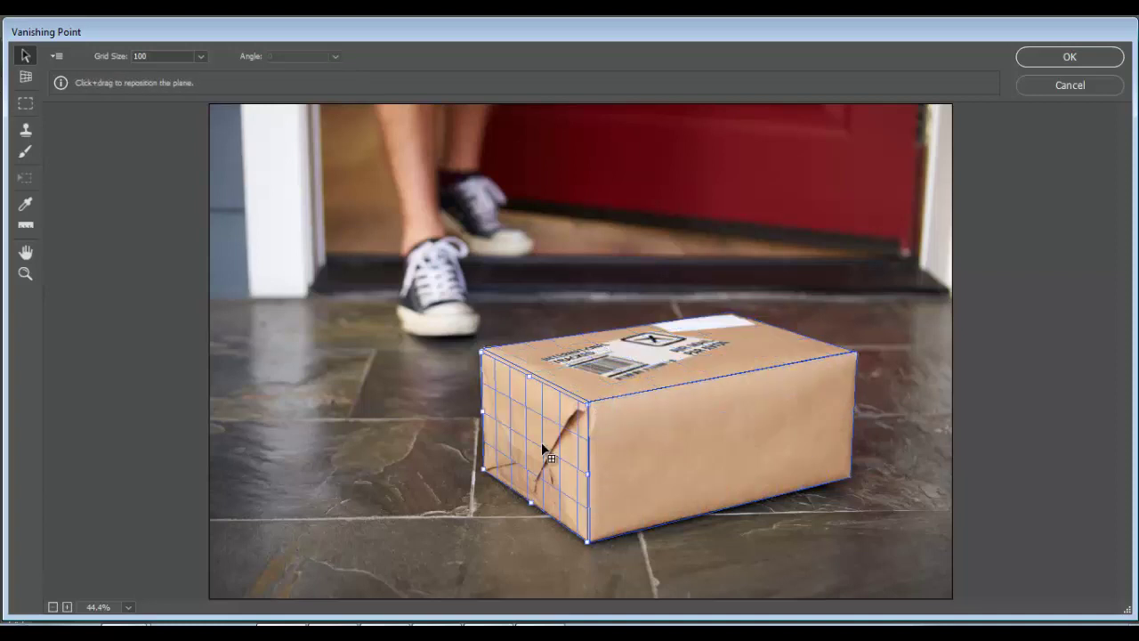
left_click(681, 355)
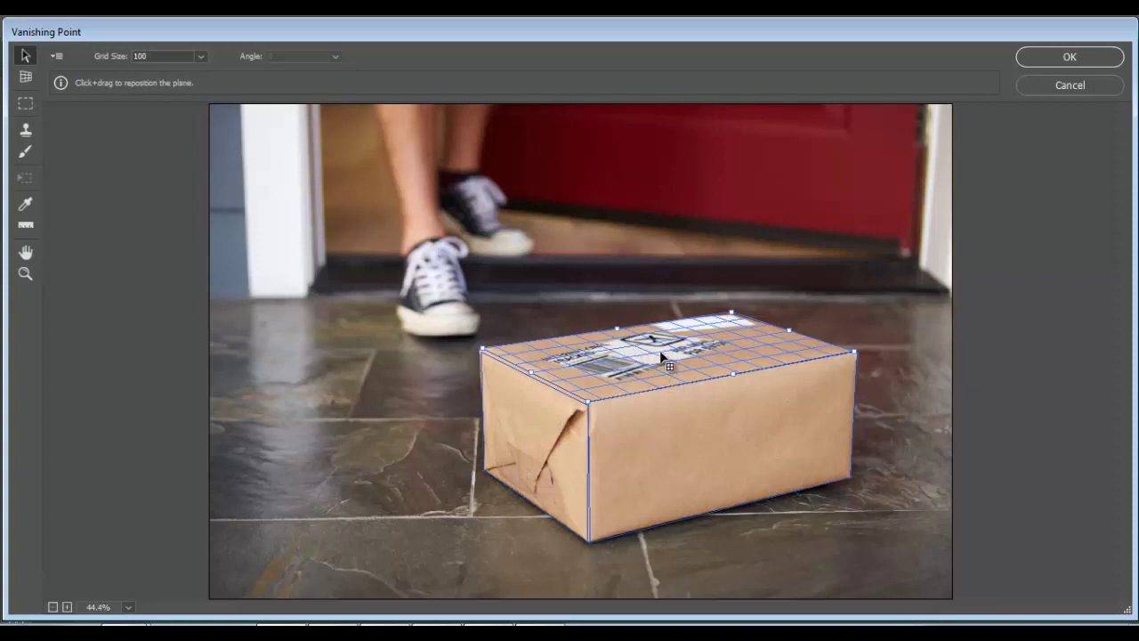
Paste the Package Design graphic into Vanishing Point and drag it into the plane above the parcel
key("m")
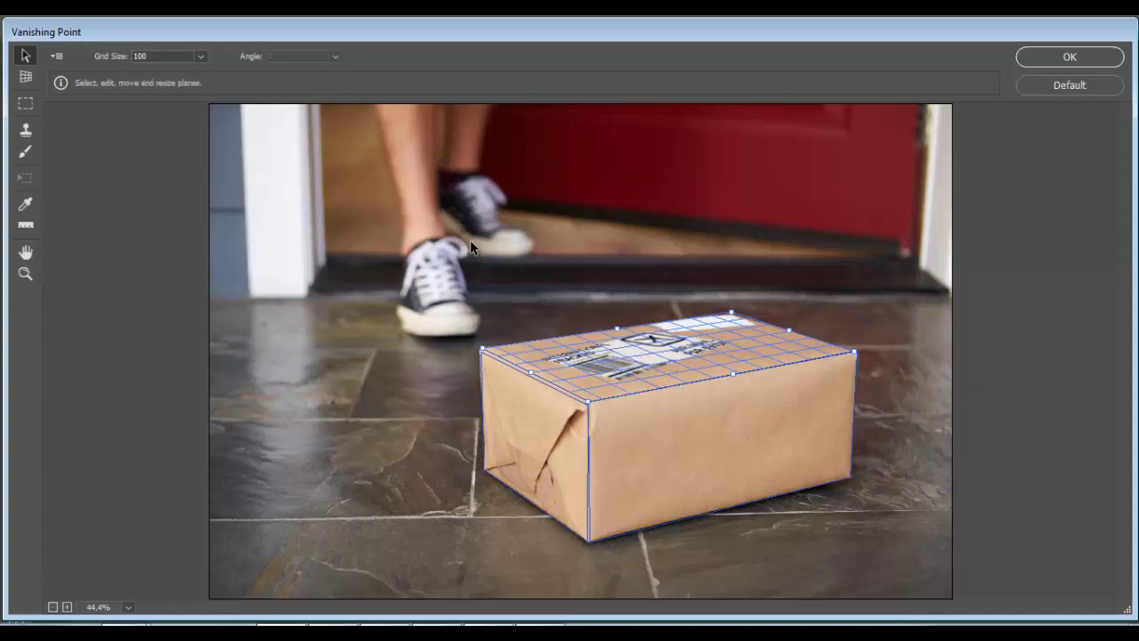
key("ctrl+v")
mouse_move(391, 237)
left_mouse_down()
mouse_move(672, 352)
mouse_move(532, 457)
mouse_move(513, 274)
left_mouse_up()
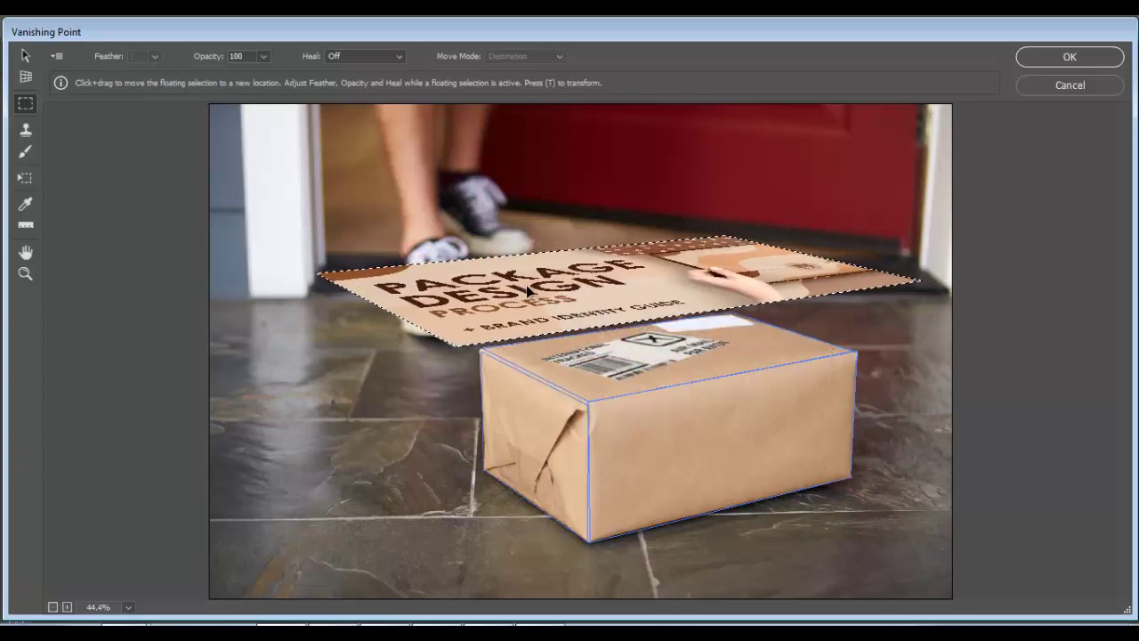
mouse_move(514, 274)
left_mouse_down()
mouse_move(629, 374)
mouse_move(674, 431)
mouse_move(933, 311)
mouse_move(637, 366)
mouse_move(685, 358)
mouse_move(534, 276)
left_mouse_up()
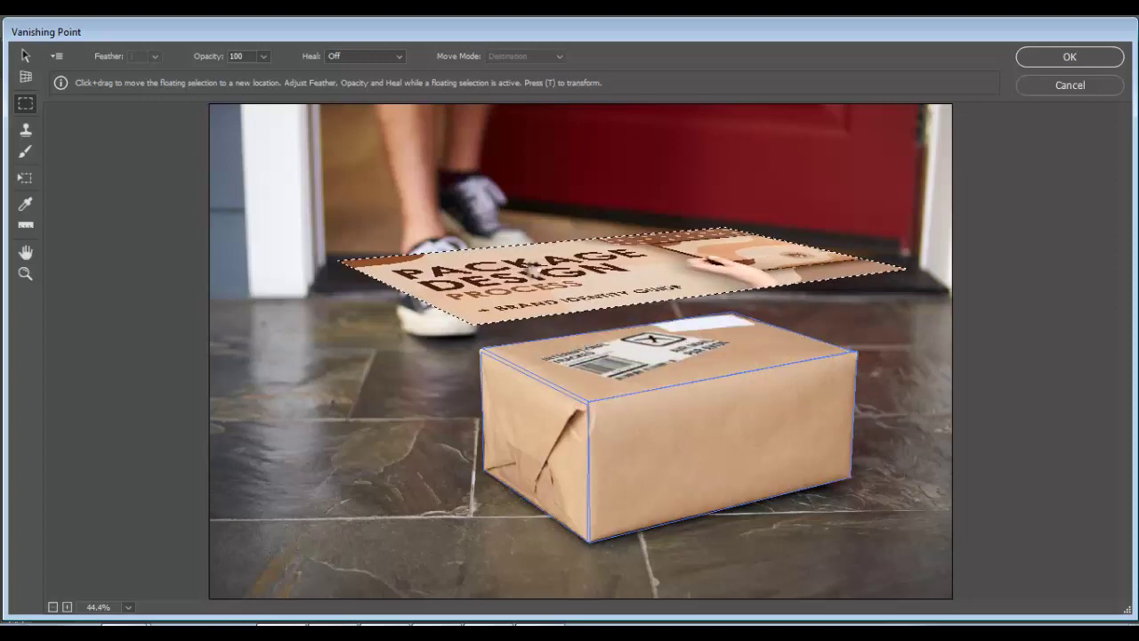
Scale the graphic down, move it onto the box top, and stretch it to fit the top face's corners
key("t")
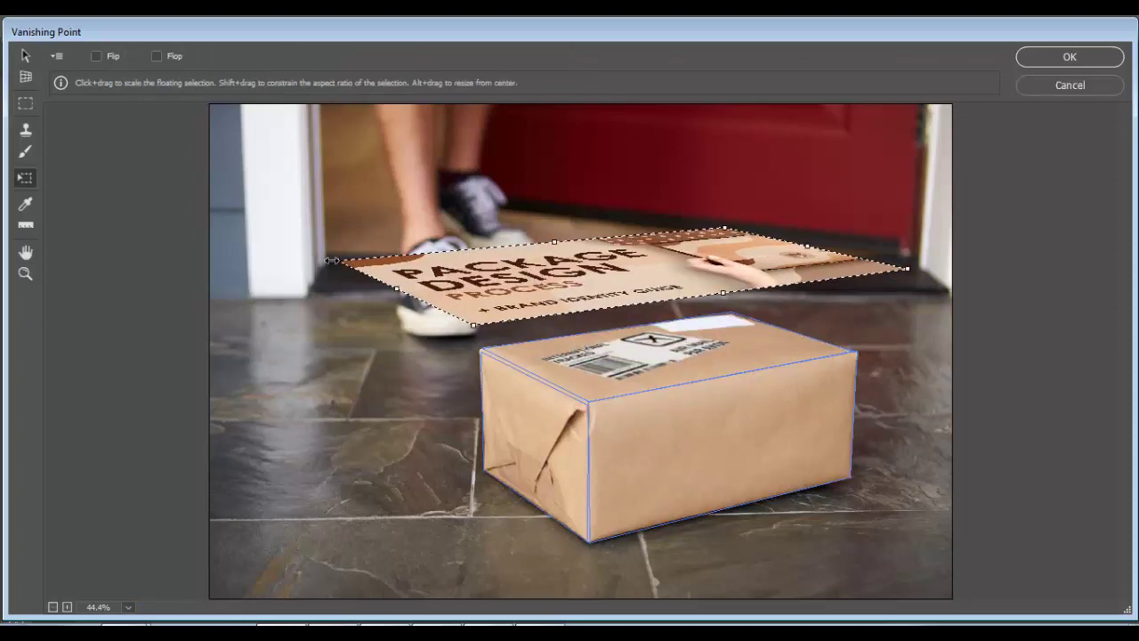
left_click_drag(331, 260, 557, 264)
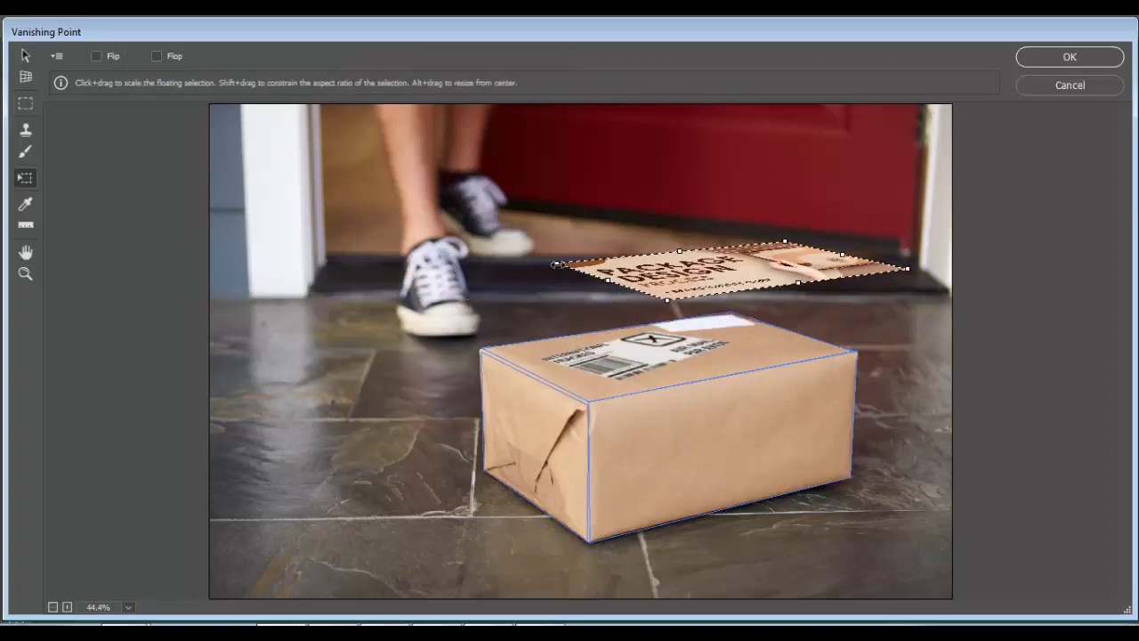
mouse_move(684, 269)
left_mouse_down()
mouse_move(654, 321)
mouse_move(654, 258)
mouse_move(614, 353)
mouse_move(740, 370)
left_mouse_up()
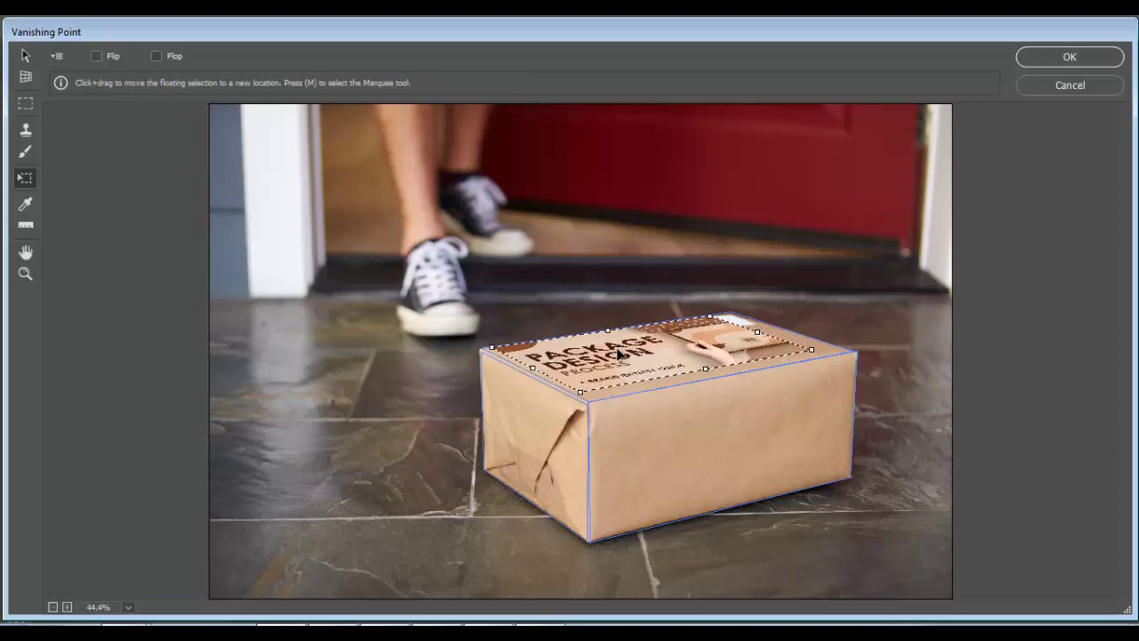
left_click_drag(811, 350, 850, 351)
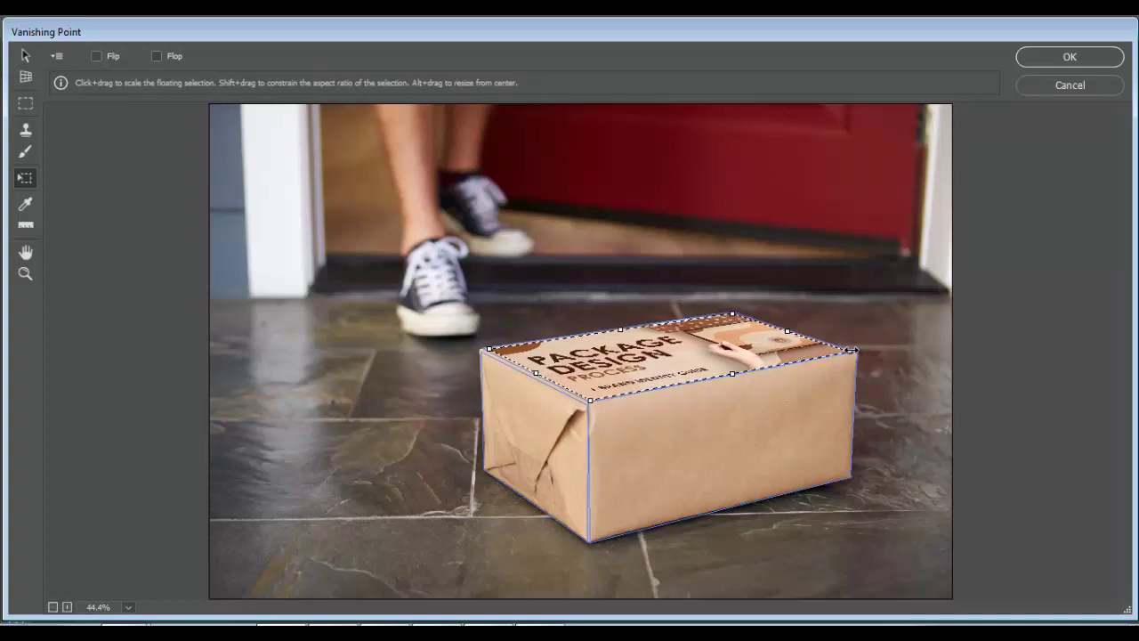
left_click_drag(512, 354, 500, 352)
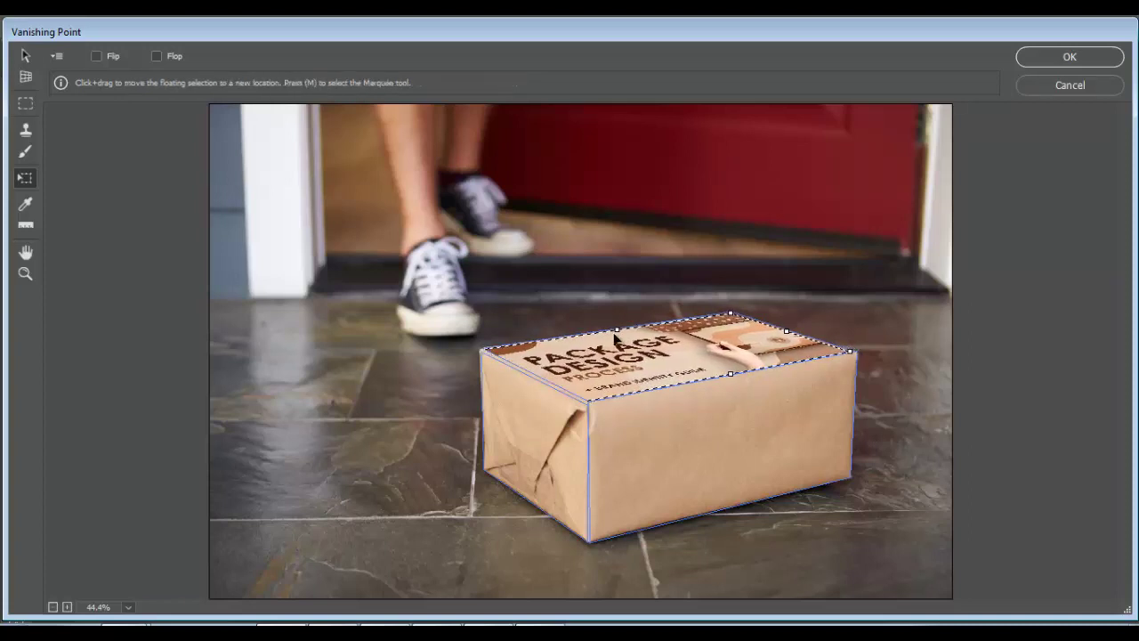
left_click_drag(618, 326, 661, 352)
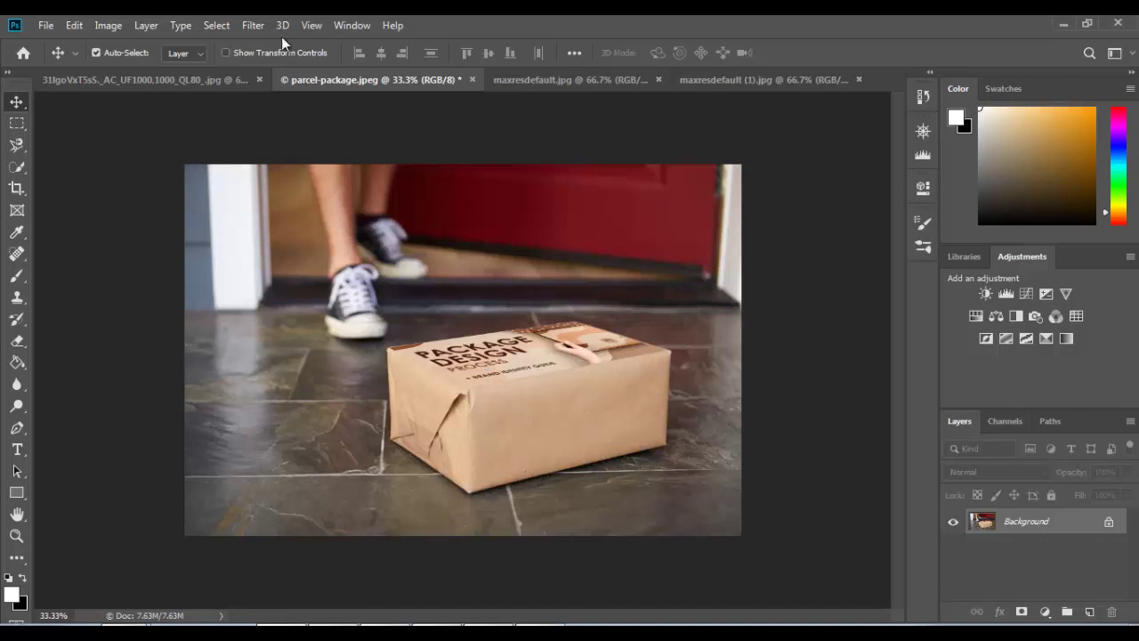
left_click(250, 25)
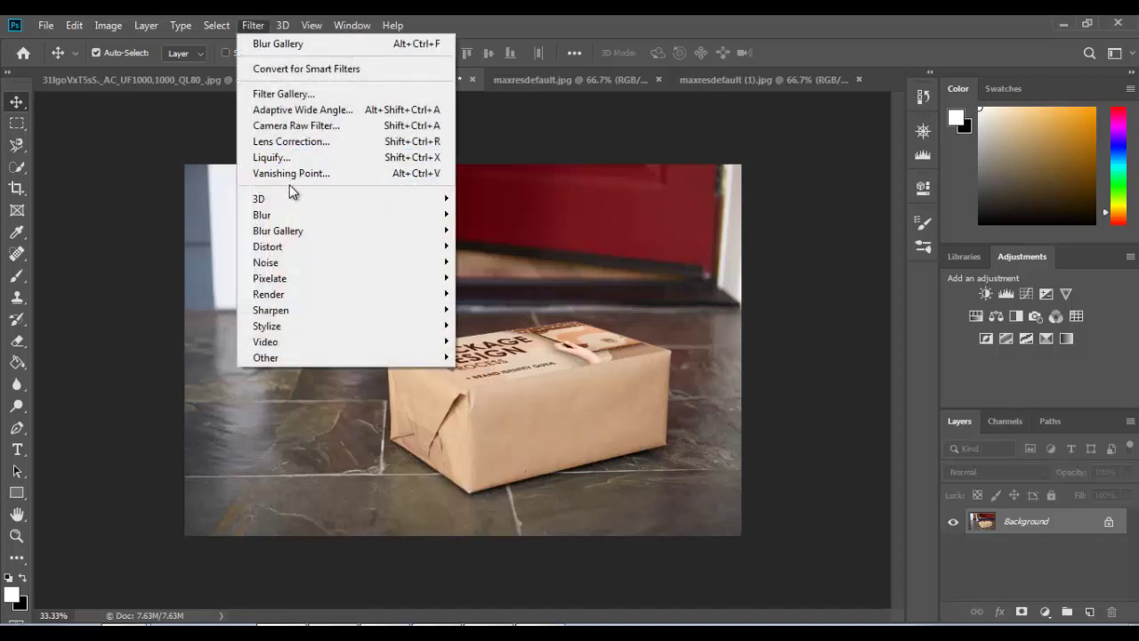
left_click(585, 367)
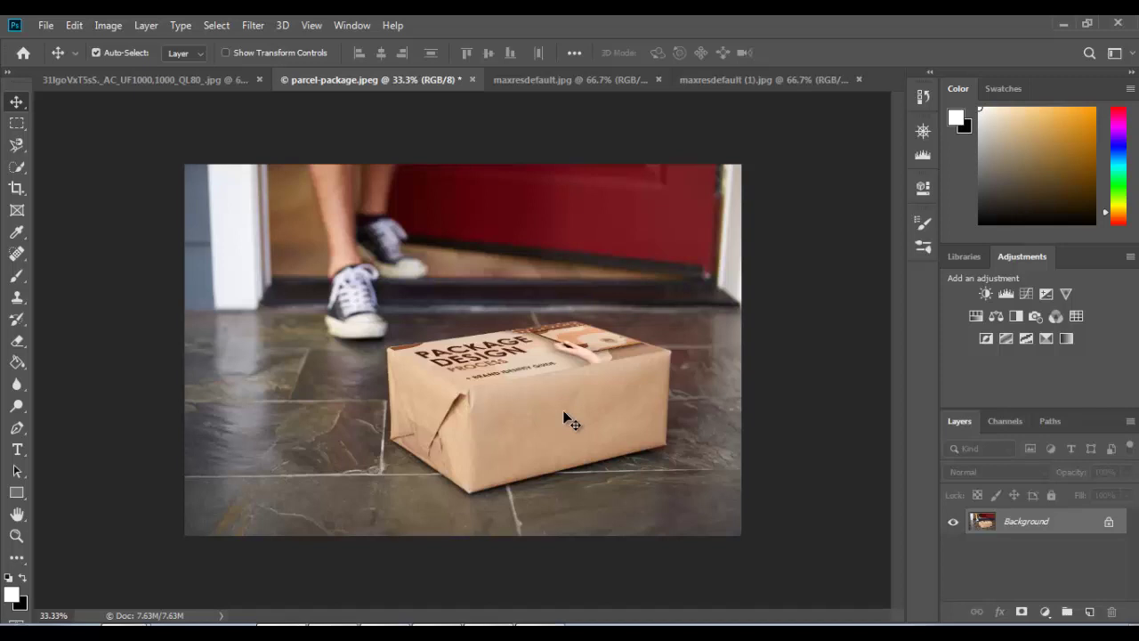
key("ctrl+z")
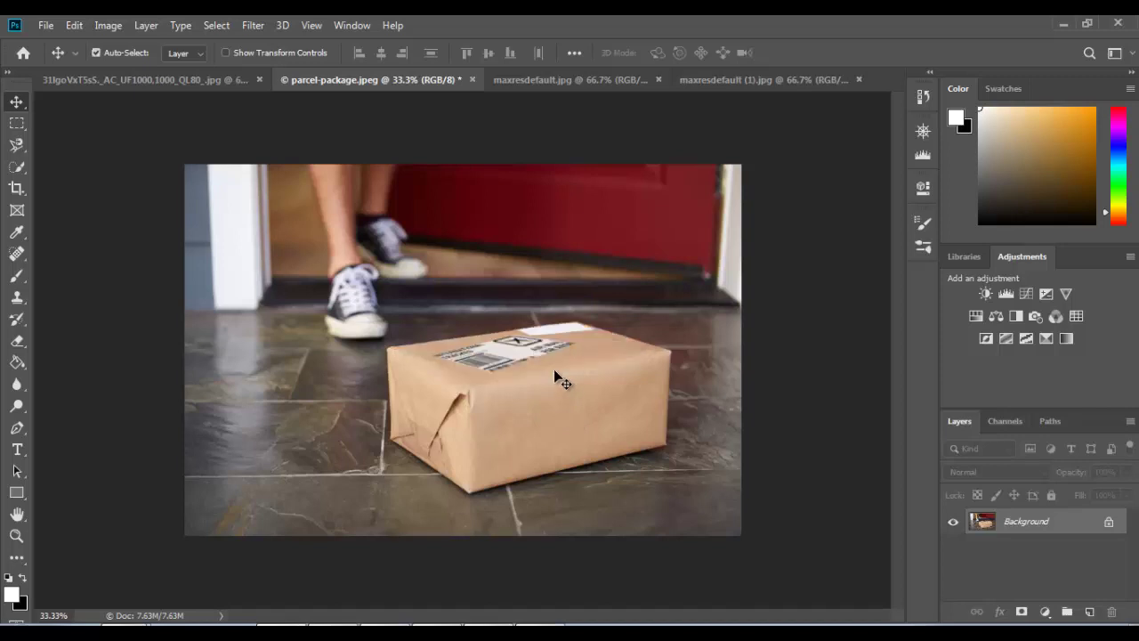
left_click(80, 27)
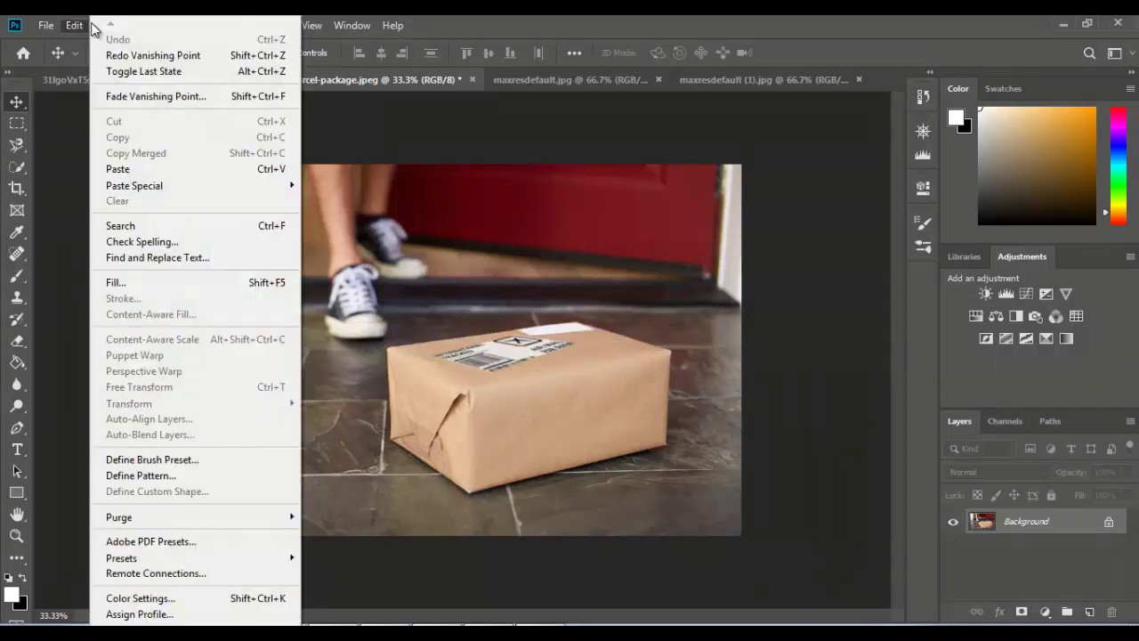
left_click(143, 54)
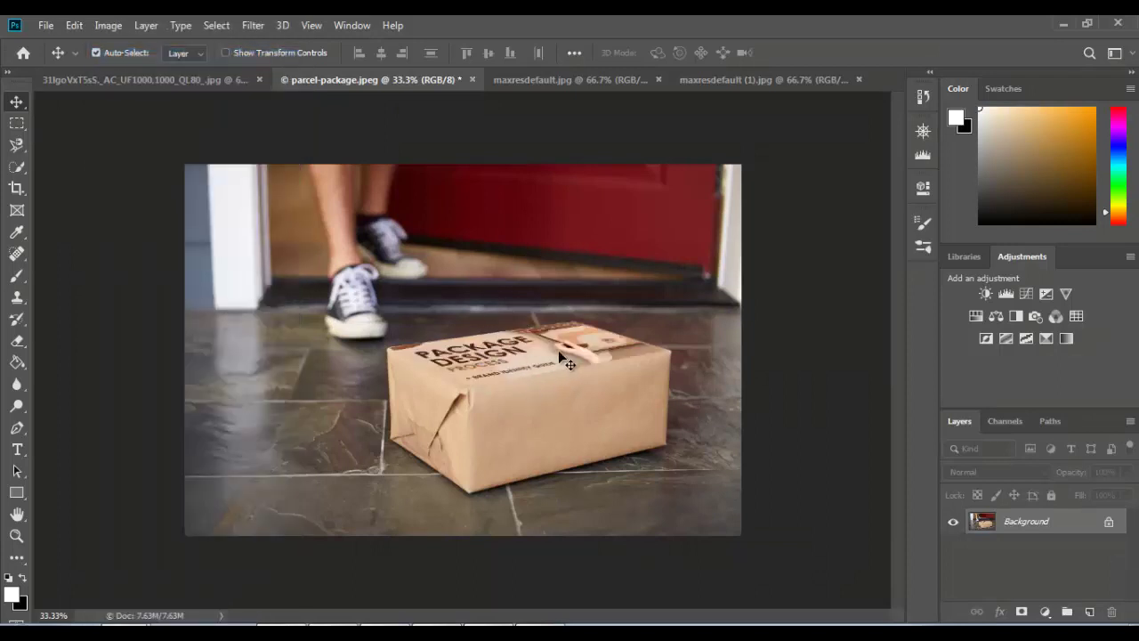